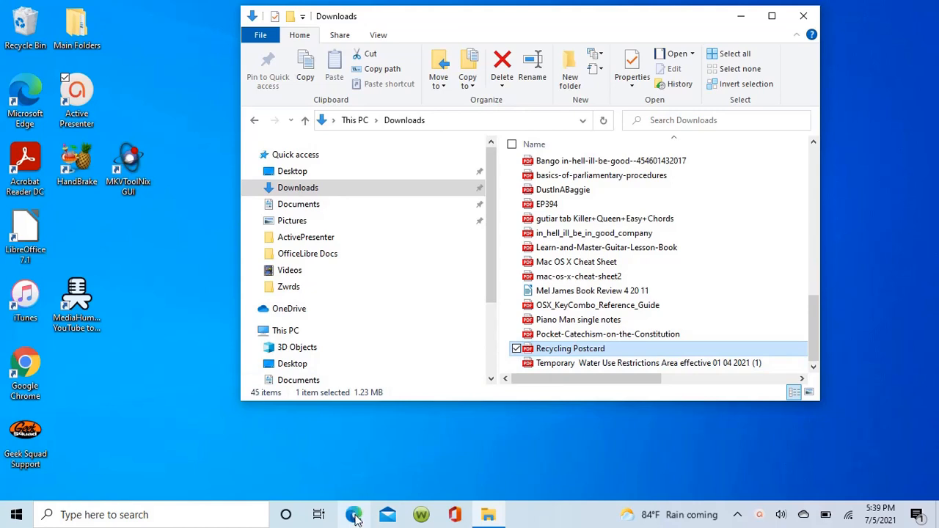
# Open the Recycling Postcard PDF from the Downloads folder and bring its "When in Doubt – Leave it Out" section into view
pyautogui.click(354, 516)
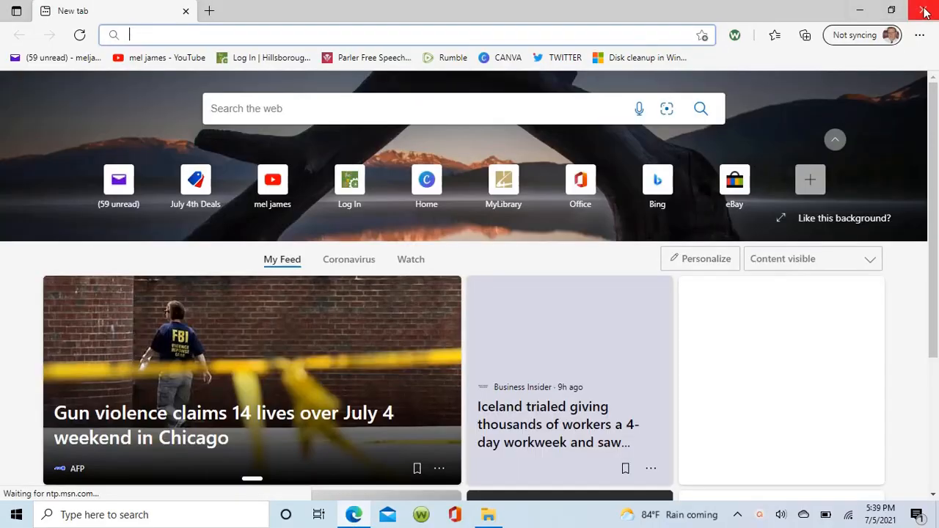
pyautogui.click(859, 10)
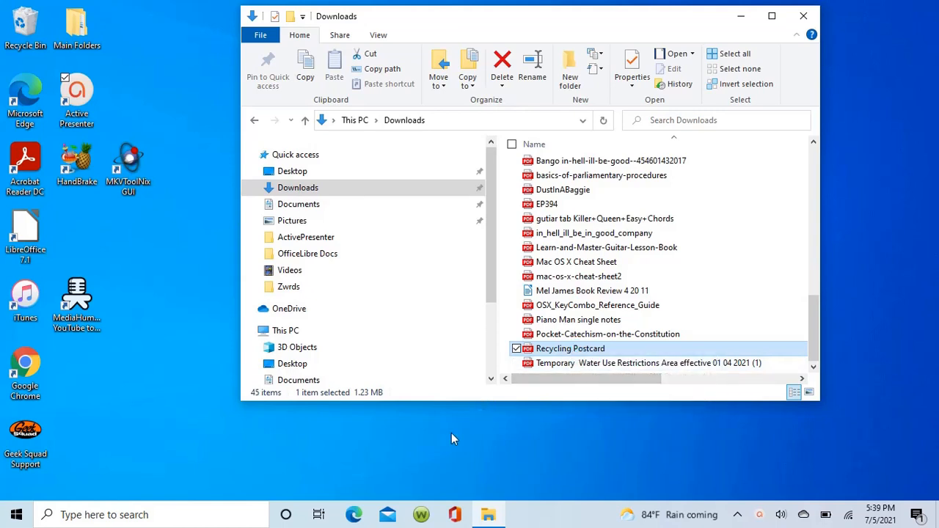
pyautogui.press('Return')
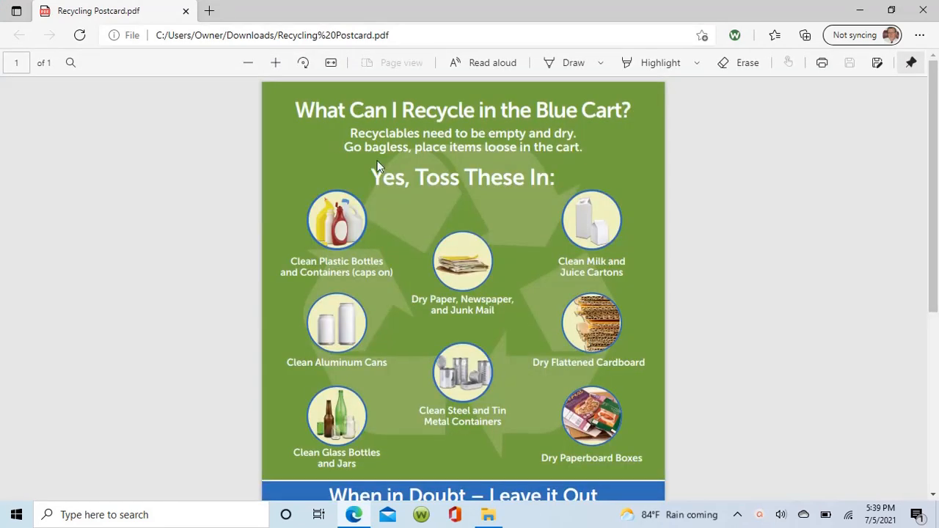
pyautogui.scroll(-5, 410, 266)
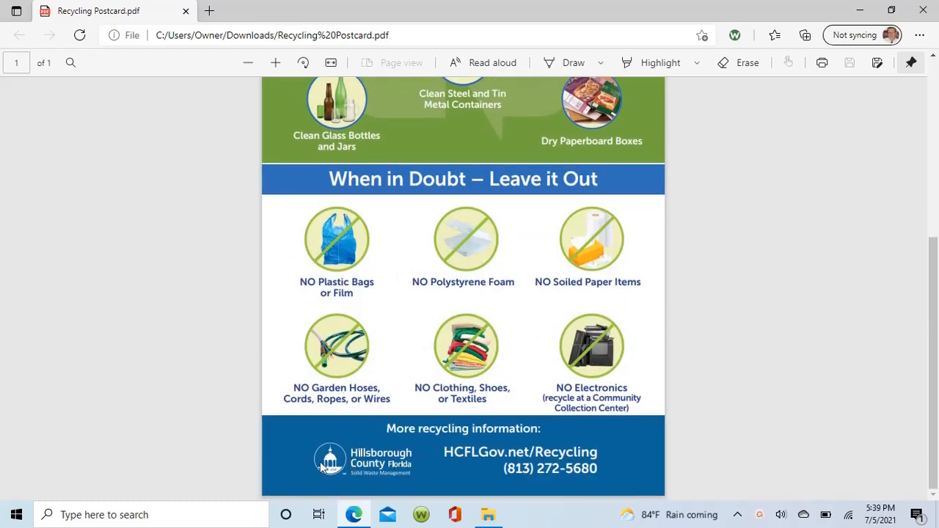
# Search Windows for "snipping tool" and launch the Snipping Tool
pyautogui.click(88, 515)
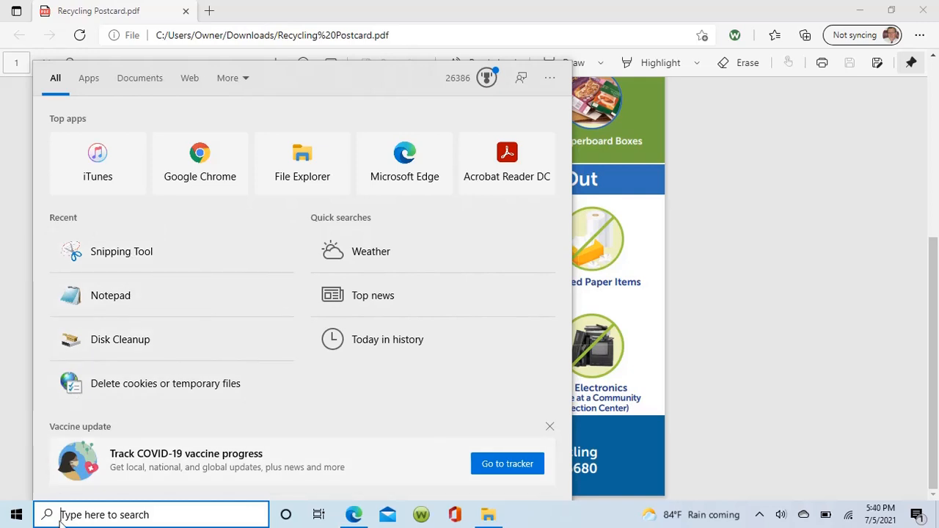
pyautogui.write('sn')
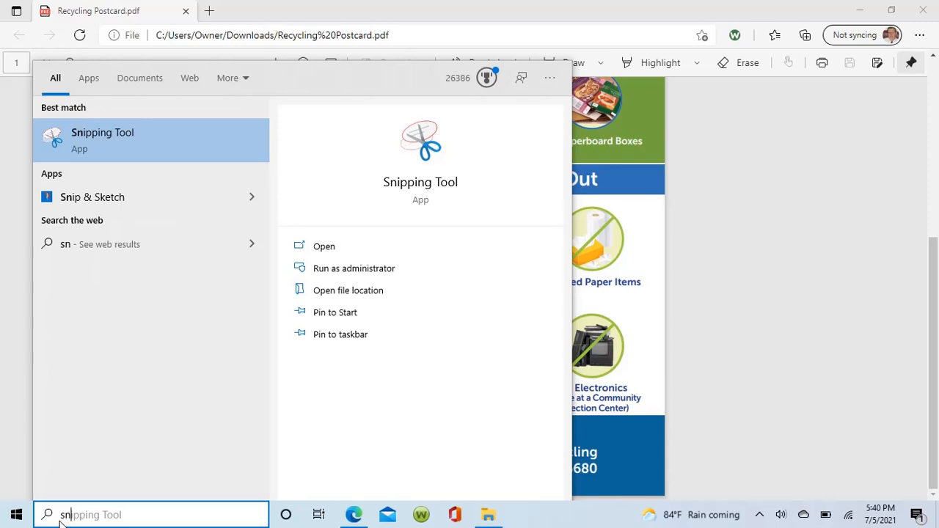
pyautogui.write('ipping')
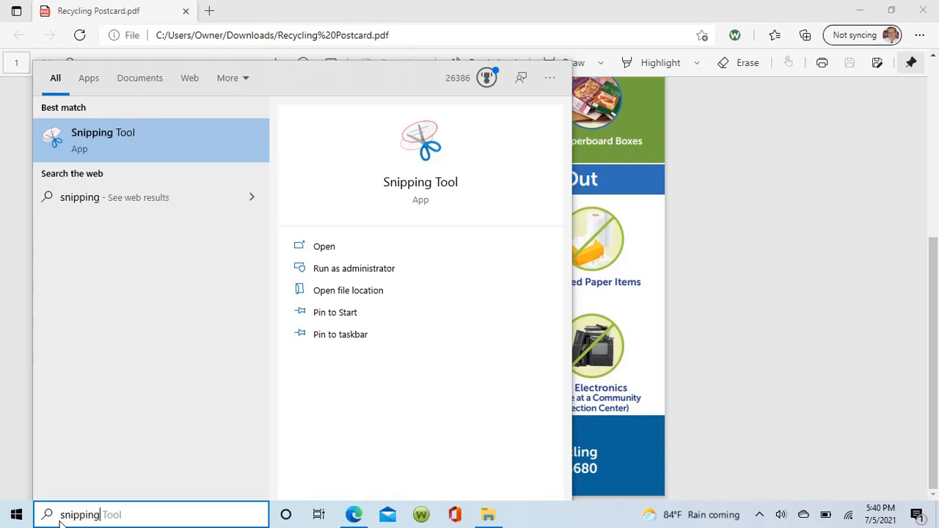
pyautogui.write(' tool')
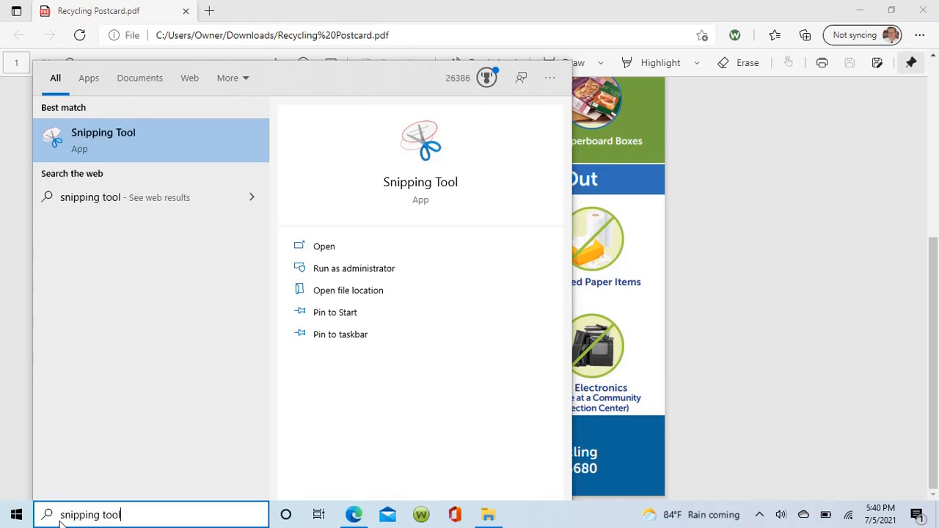
pyautogui.press('Return')
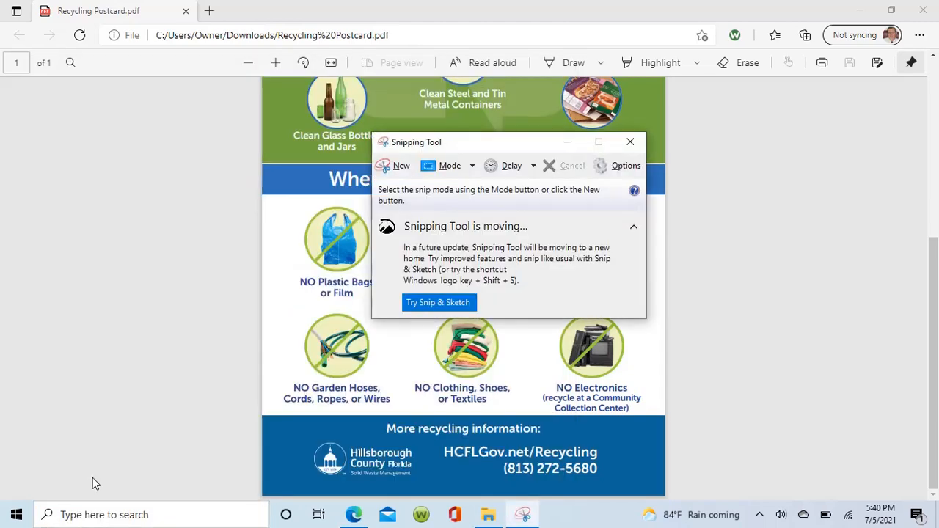
# Capture the postcard's "When in Doubt – Leave it Out" section as a Rectangular Snip and copy it to the clipboard
pyautogui.click(474, 166)
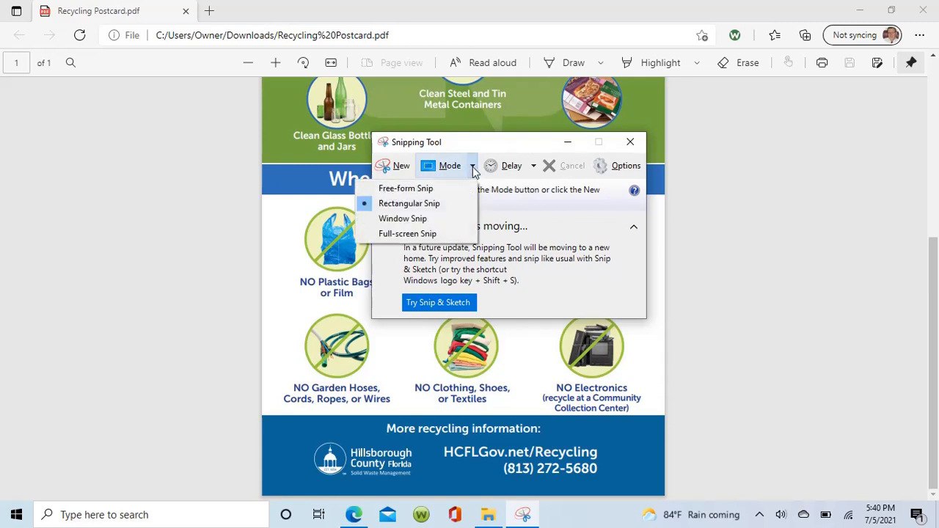
pyautogui.click(432, 207)
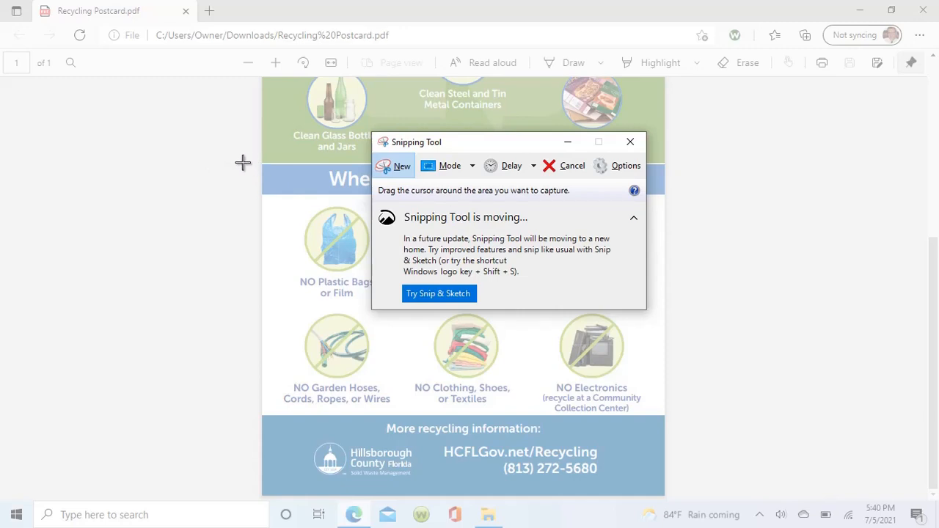
pyautogui.moveTo(243, 162); pyautogui.dragTo(668, 416)
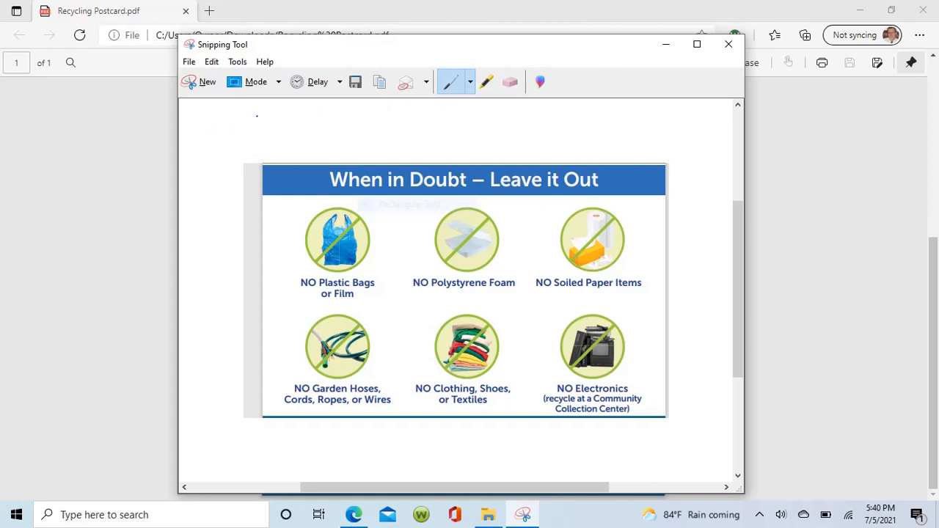
pyautogui.click(381, 86)
# Switch to LibreOffice, create a new Writer document and paste the copied snip into it
pyautogui.click(667, 44)
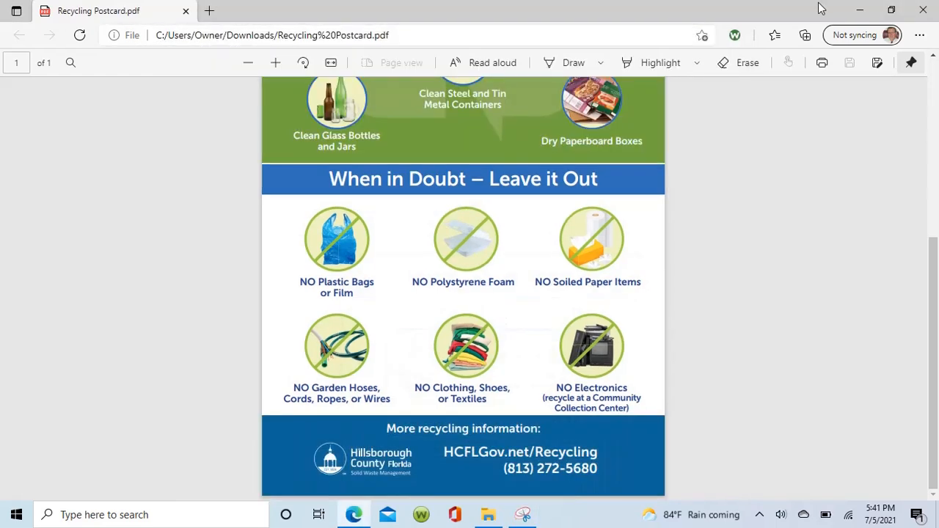
pyautogui.click(863, 10)
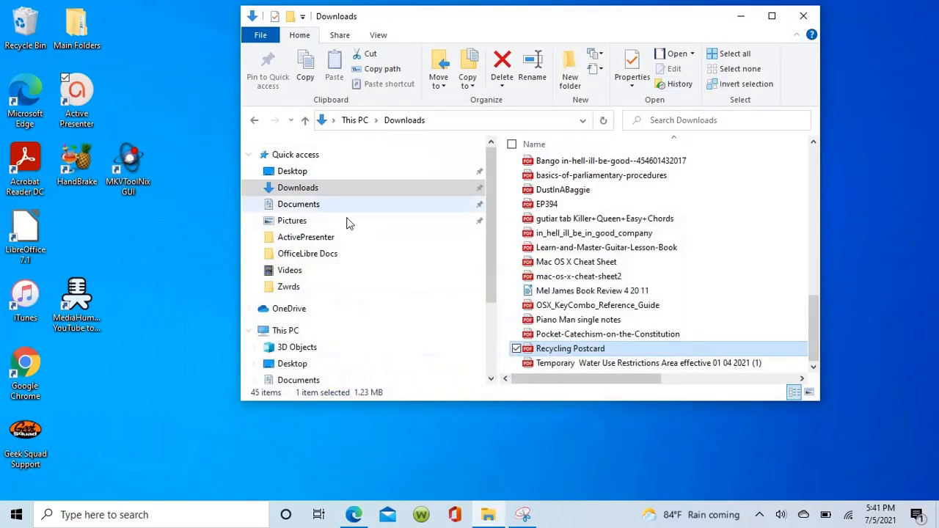
pyautogui.click(30, 235)
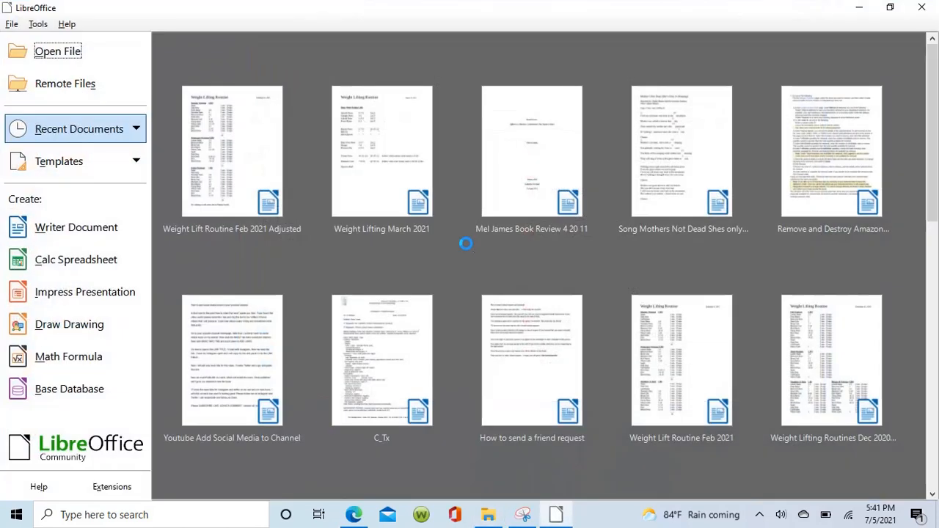
pyautogui.click(81, 229)
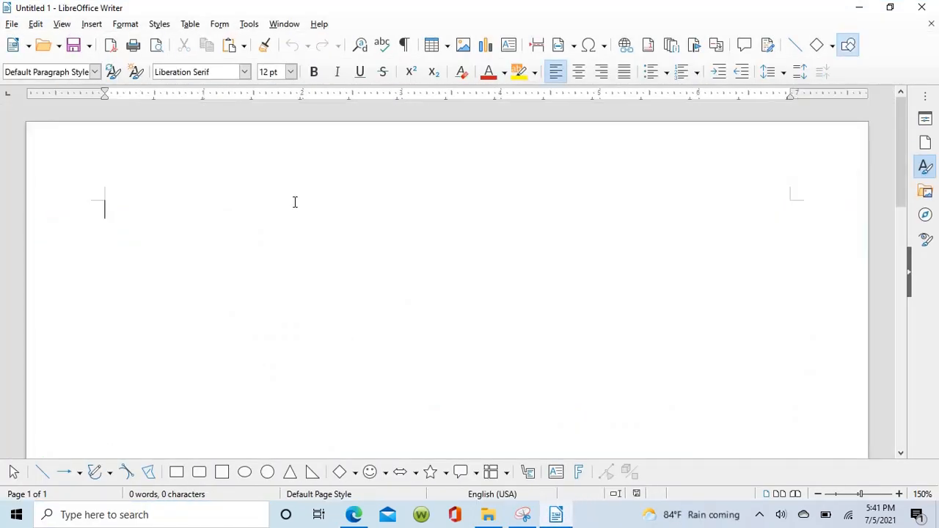
pyautogui.hotkey('ctrl', 'v')
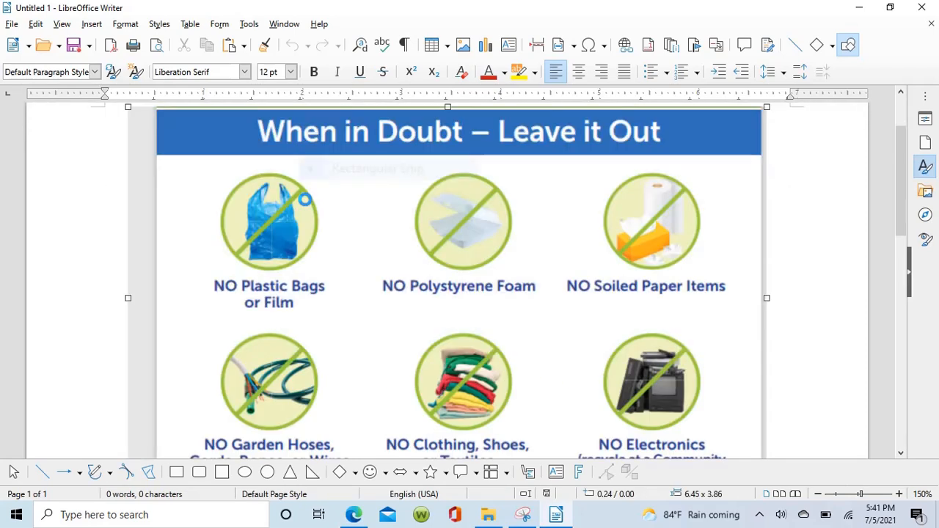
# Shrink the pasted image slightly from its corner to about 6.40 x 3.84
pyautogui.scroll(-8, 412, 232)
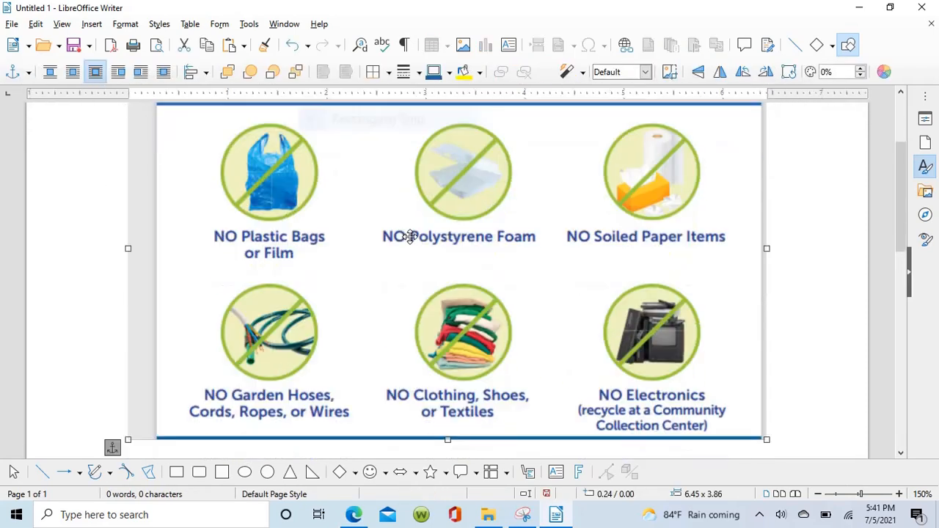
pyautogui.scroll(-2, 402, 241)
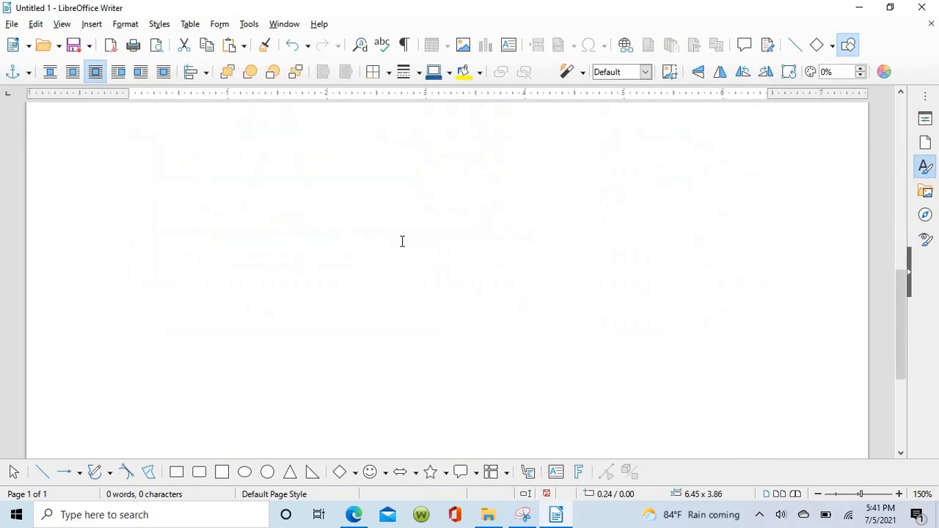
pyautogui.scroll(10, 403, 242)
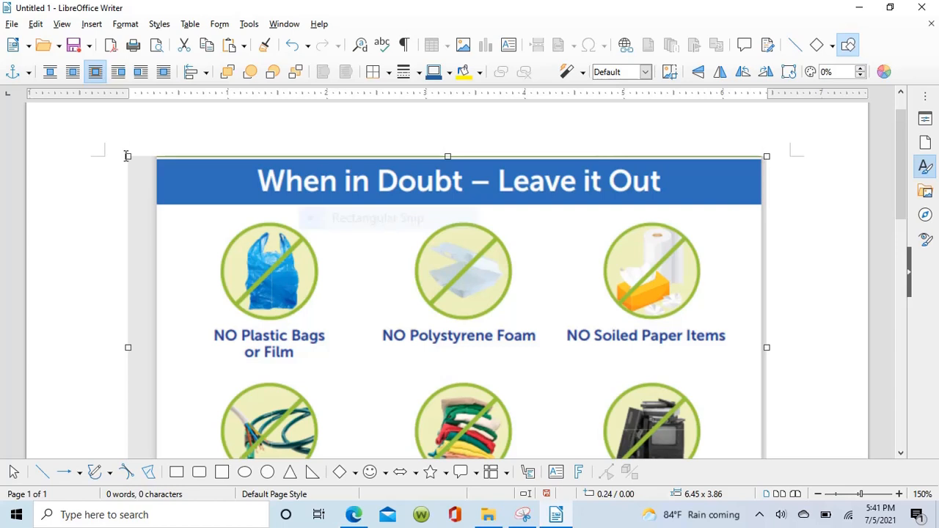
pyautogui.moveTo(128, 156); pyautogui.dragTo(192, 160)
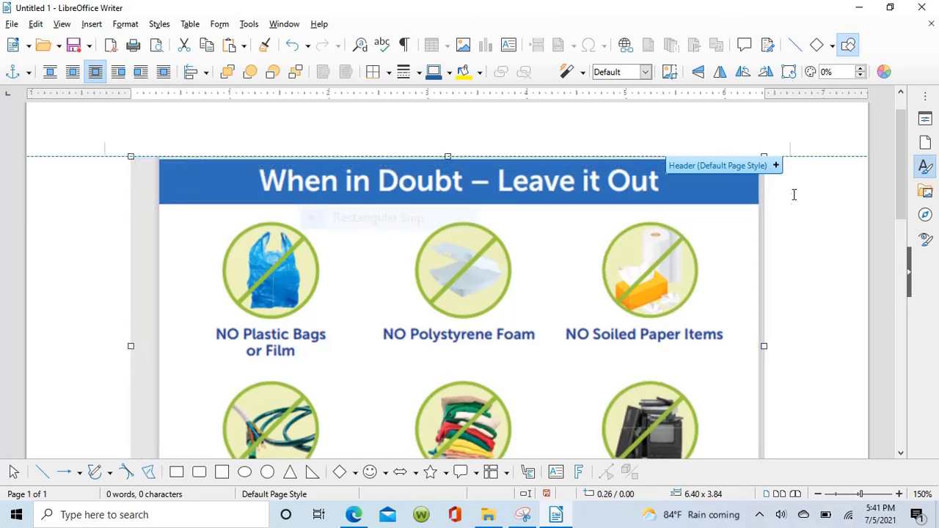
pyautogui.scroll(-4, 792, 195)
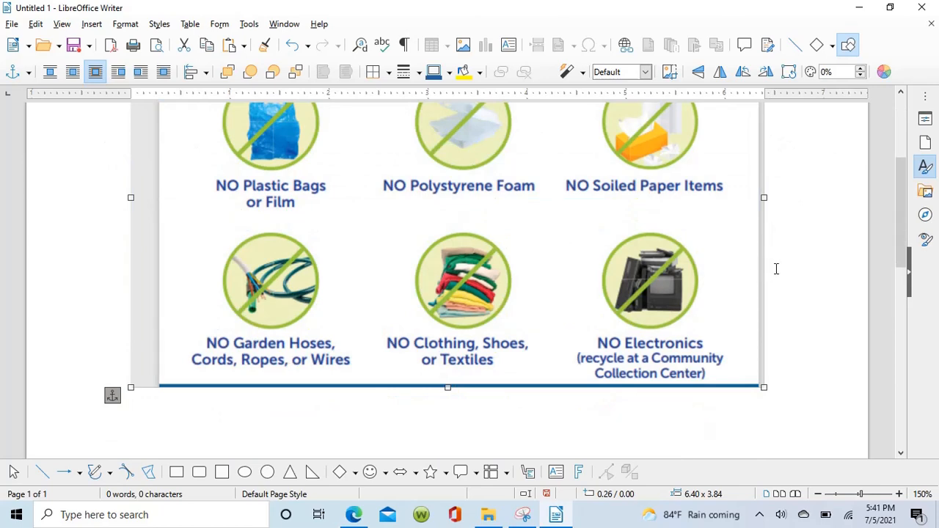
pyautogui.scroll(4, 776, 267)
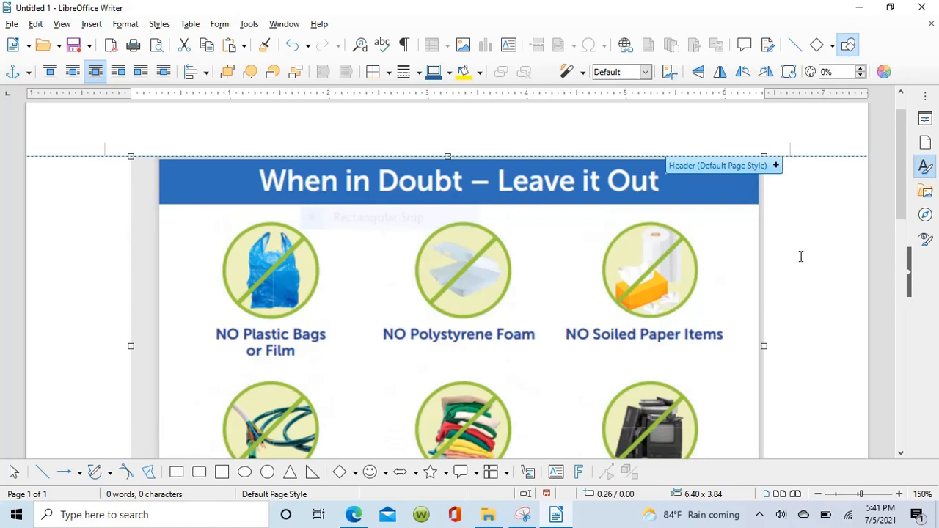
# Minimize the Writer document, and close the Downloads folder window and the Snipping Tool
pyautogui.click(863, 7)
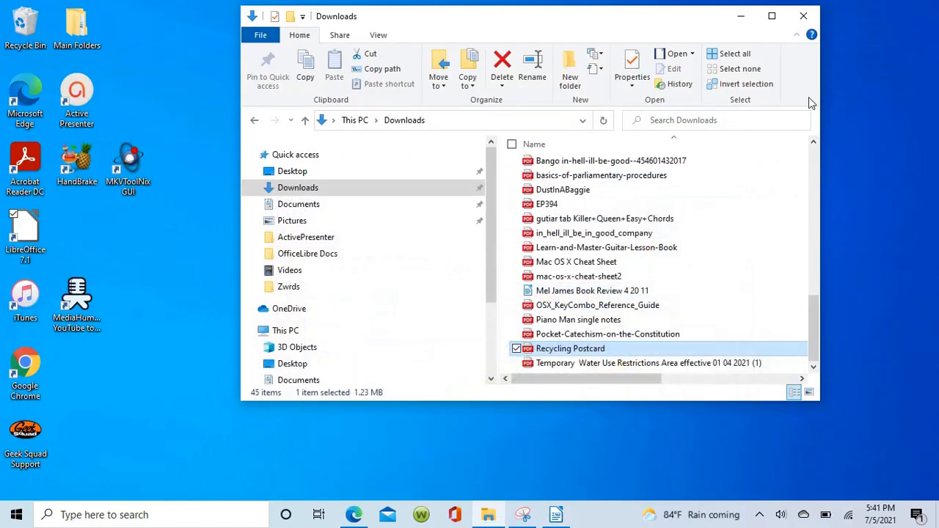
pyautogui.click(803, 21)
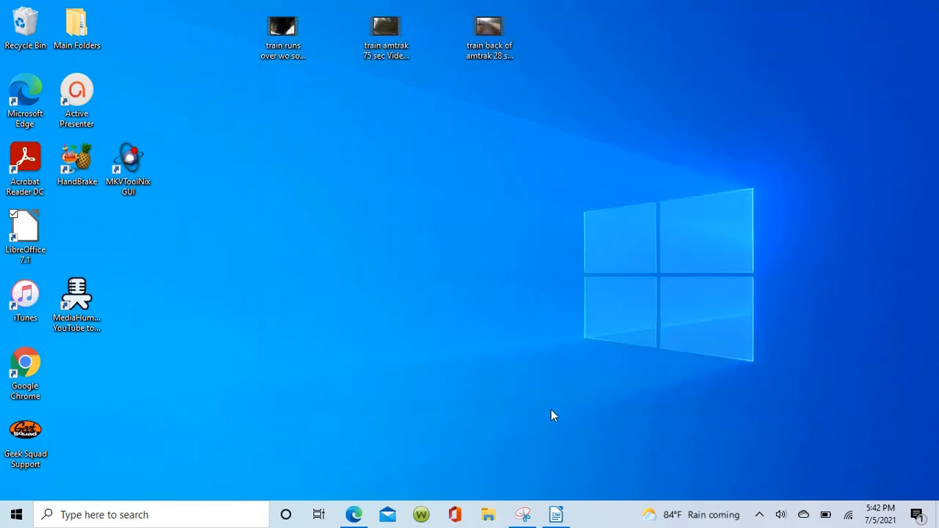
pyautogui.click(528, 518)
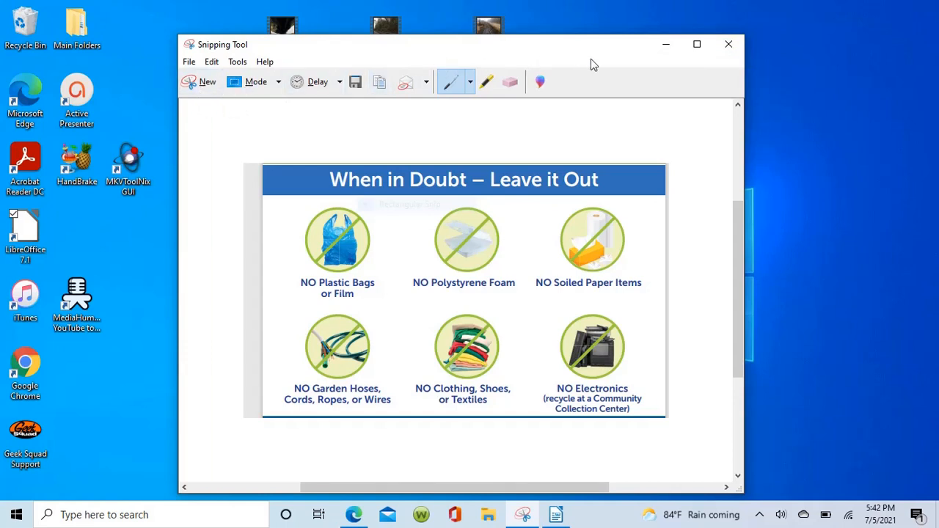
pyautogui.click(730, 46)
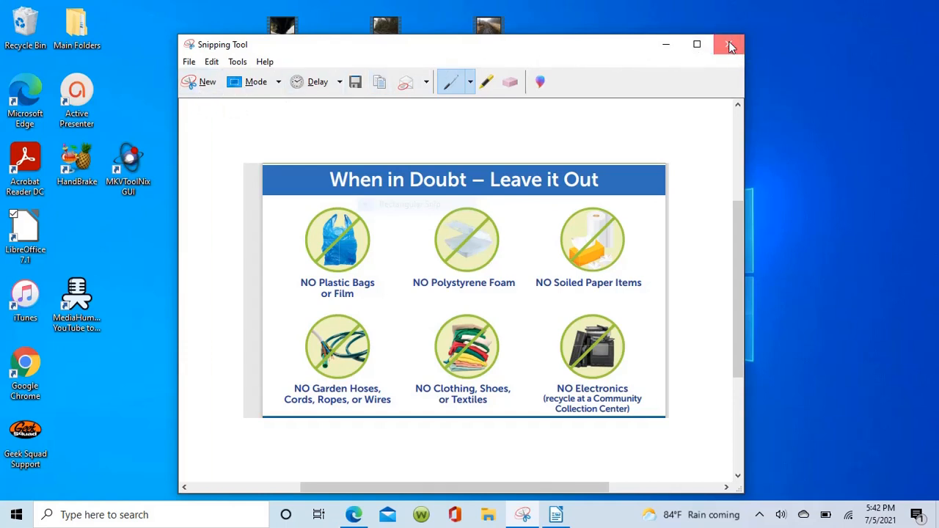
pyautogui.click(523, 279)
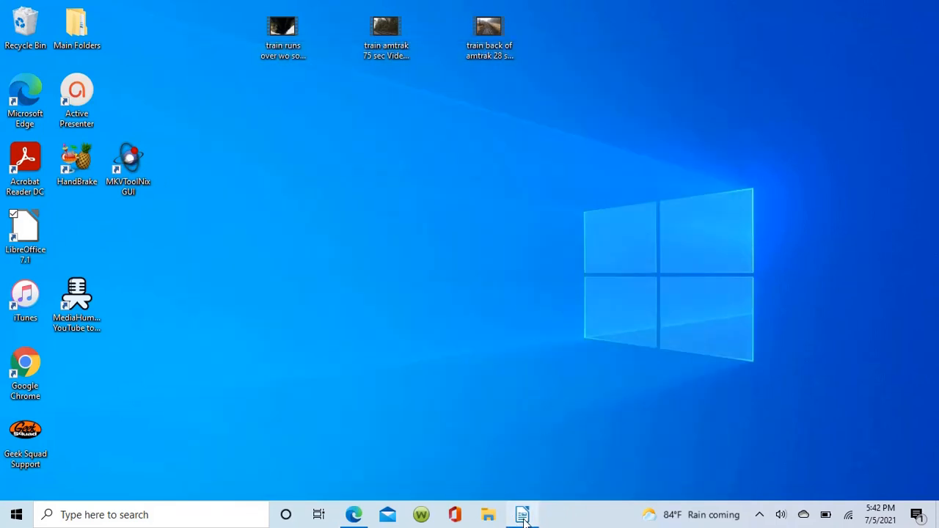
# Return to the Writer document containing the pasted image and close it without saving
pyautogui.click(523, 518)
pyautogui.scroll(-3, 543, 192)
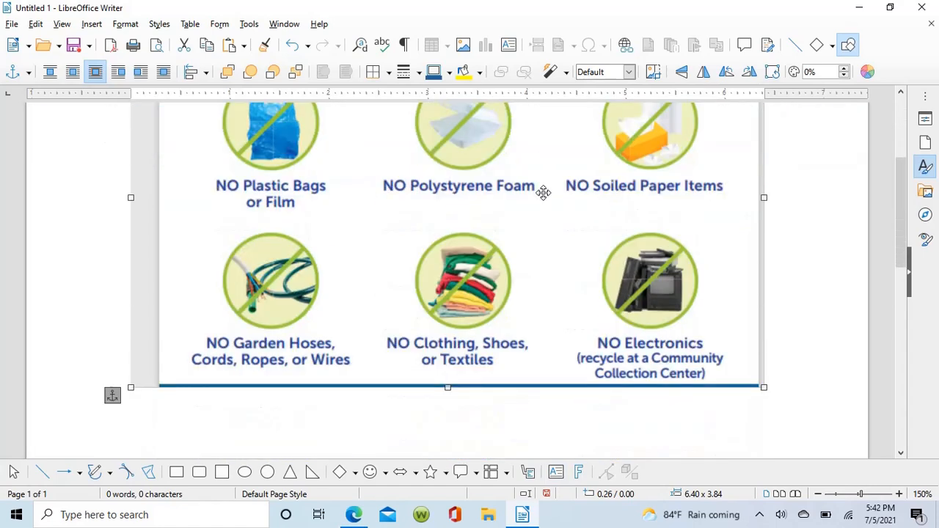
pyautogui.scroll(-1, 543, 192)
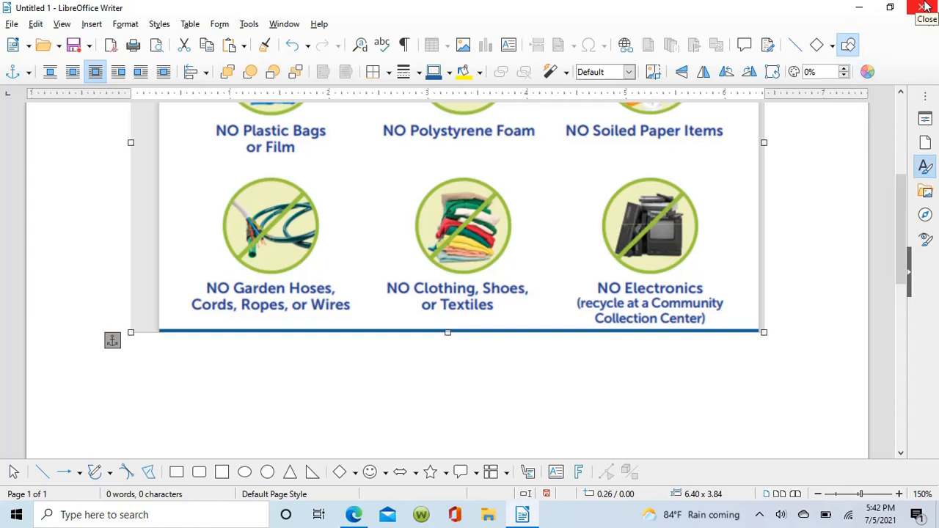
pyautogui.click(924, 7)
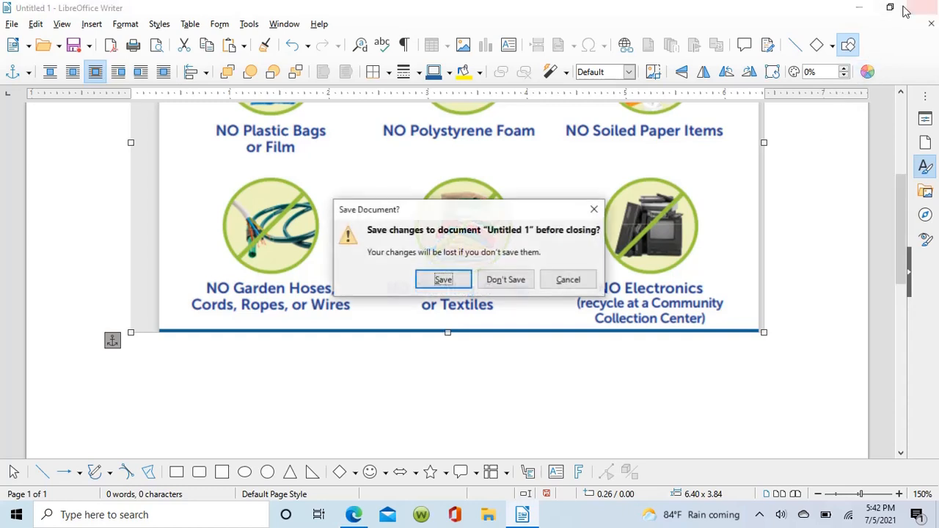
pyautogui.click(505, 282)
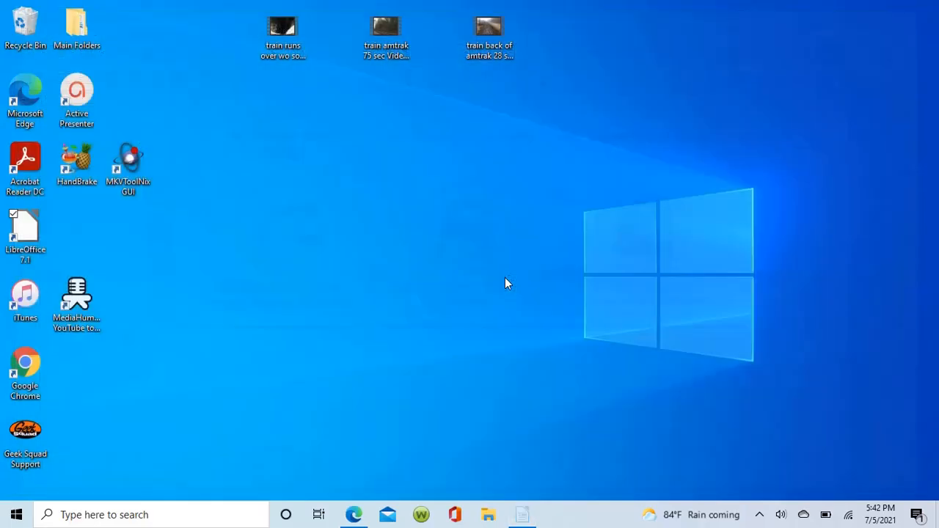